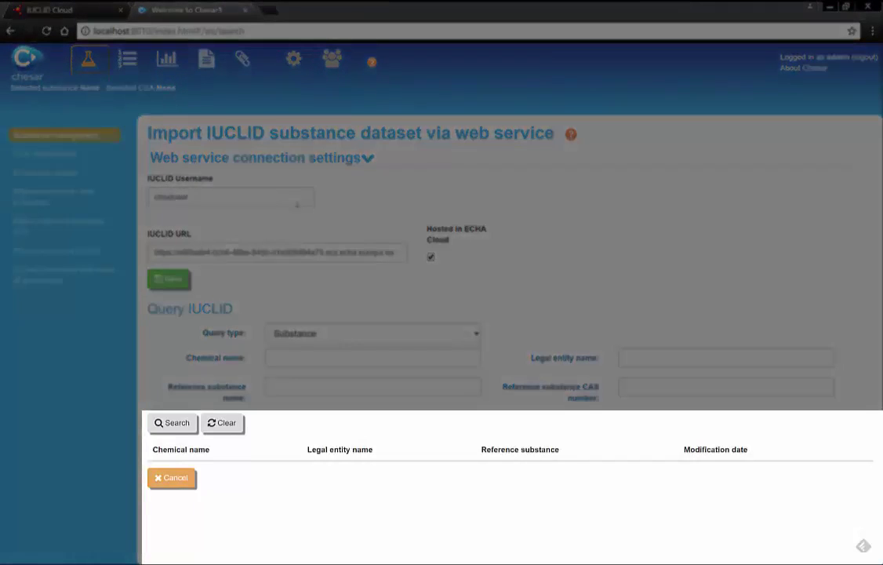
Search IUCLID Cloud for substance datasets and import ECHA Training substance into Chesar.
click(184, 424)
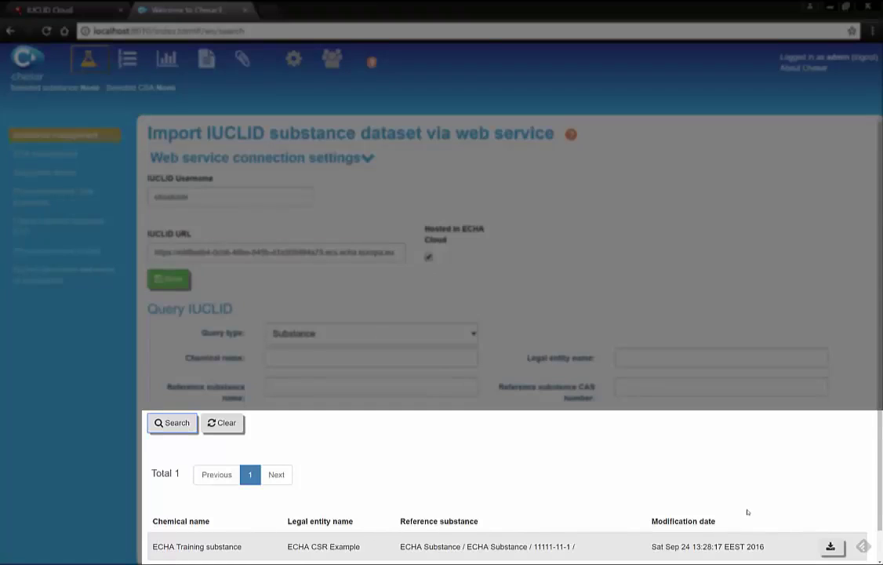
click(829, 547)
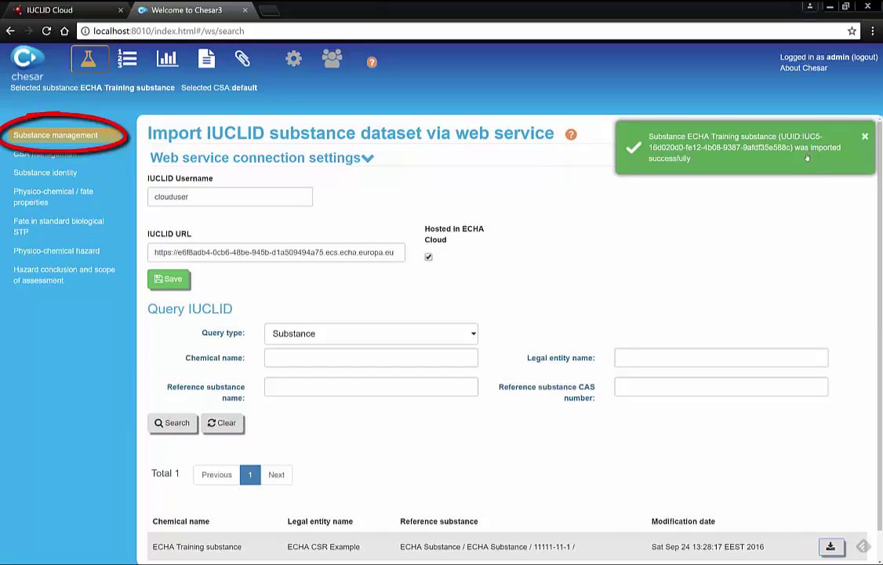
From Substance management, show the ECHA Training substance CSR preview with sections 9 and 10.
click(92, 137)
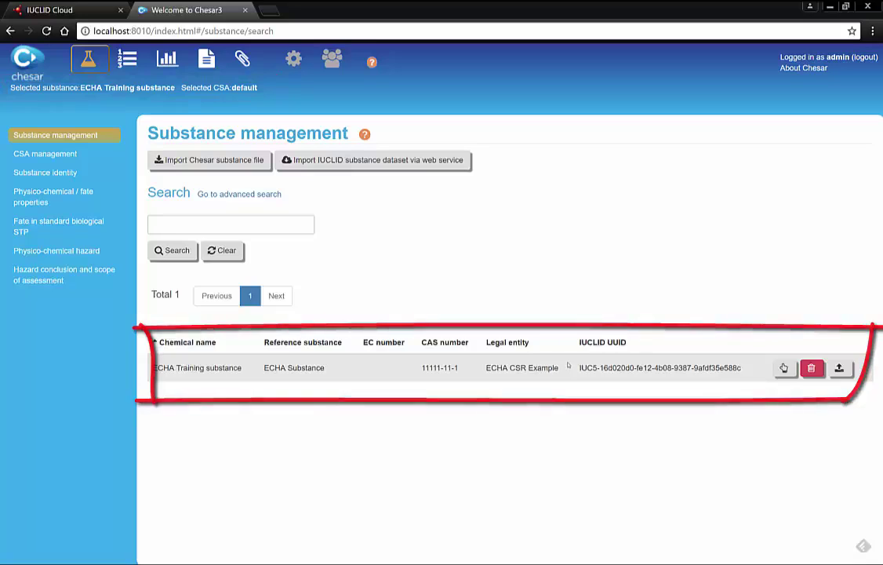
click(208, 63)
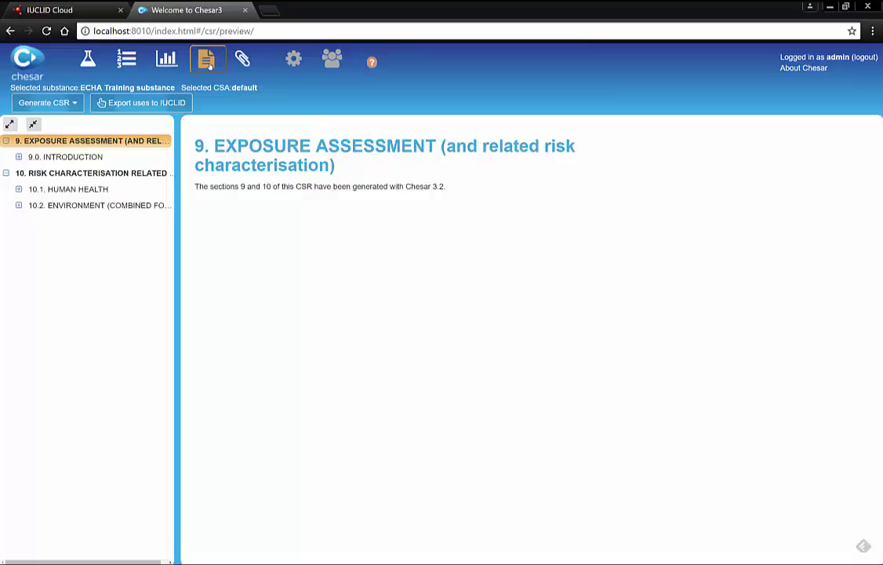
Export the uses to IUCLID with 'Remove all existing uses' selected.
click(183, 107)
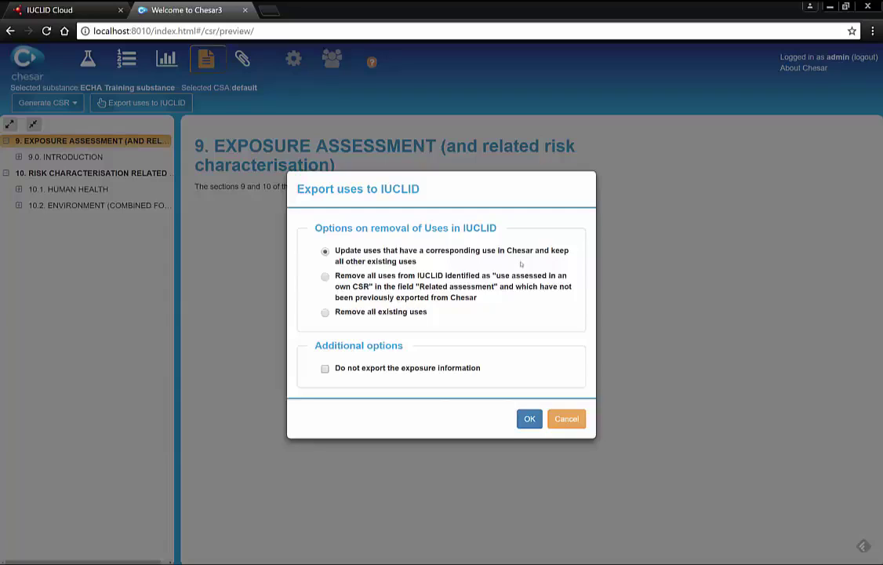
click(326, 312)
click(527, 419)
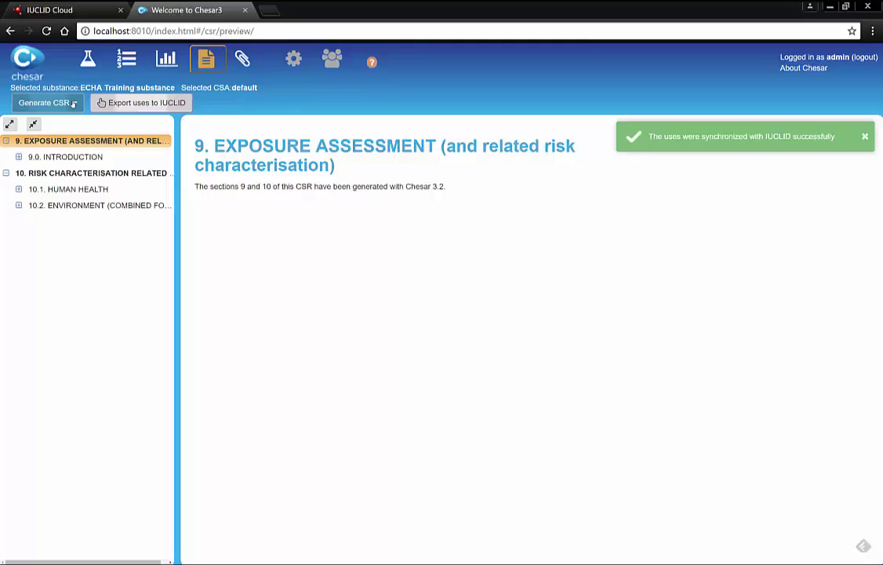
Start Generate full CSR (sections 1-10) from the Generate CSR options.
click(72, 103)
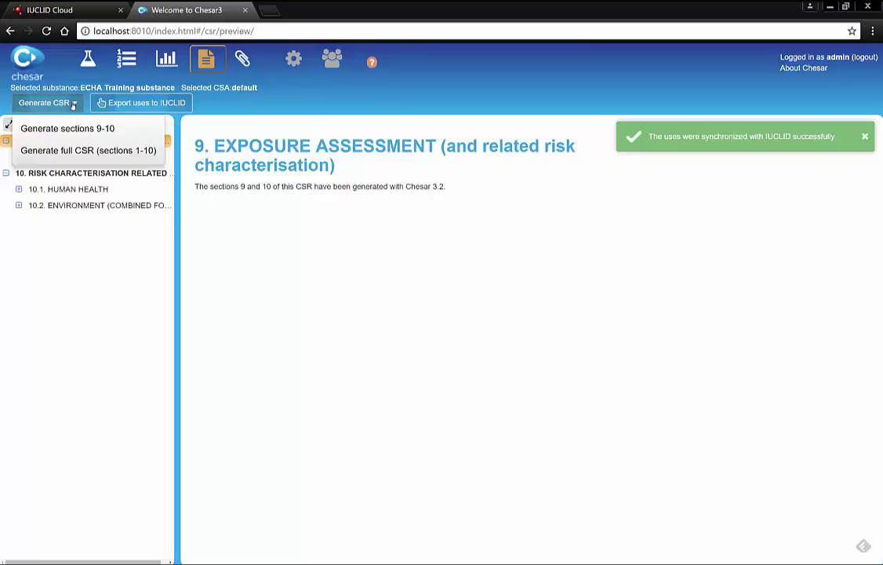
click(80, 150)
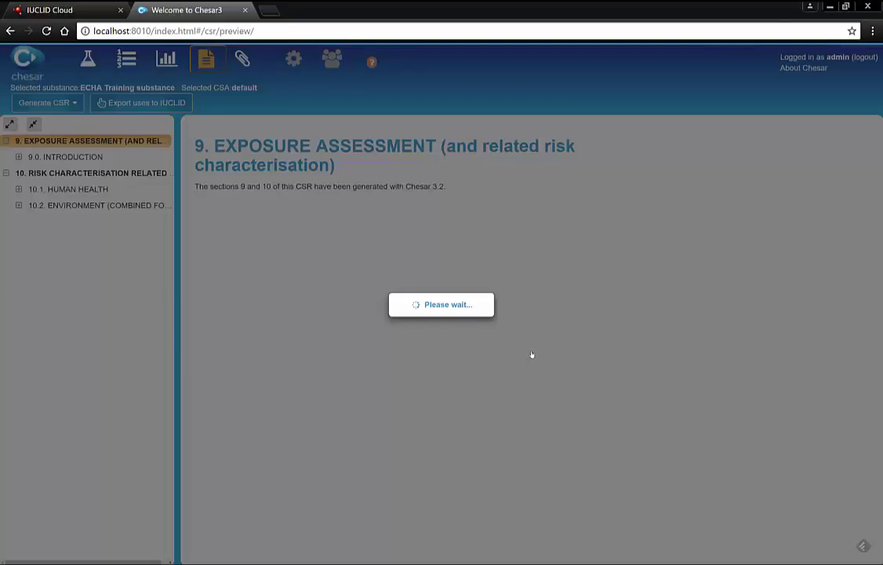